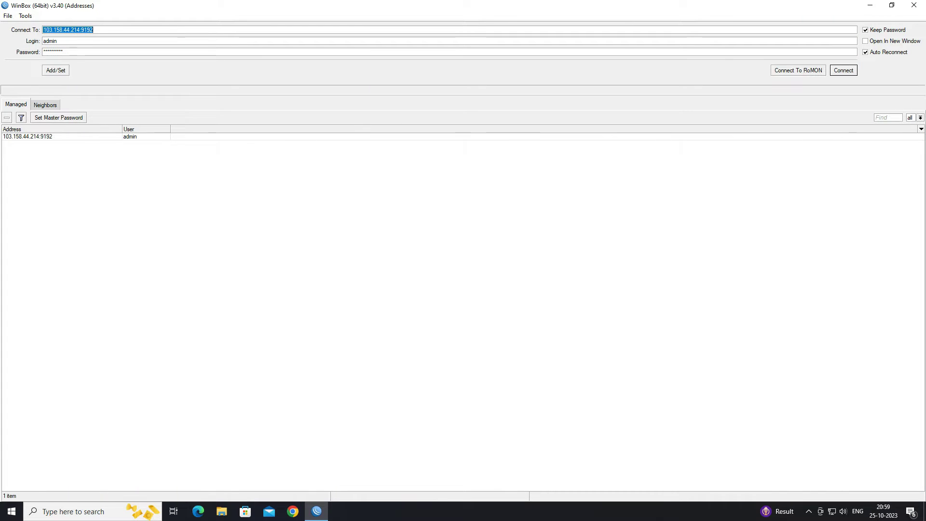
Log in to the saved router 103.158.44.214:9192 and enlarge WinBox to show the Interface List
left_click(35, 136)
left_click(846, 70)
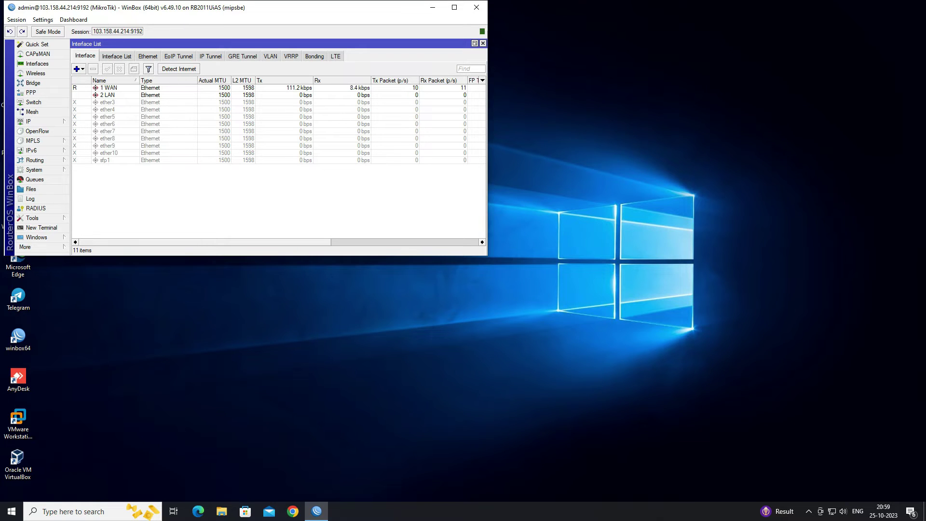
left_click_drag(487, 255, 487, 492)
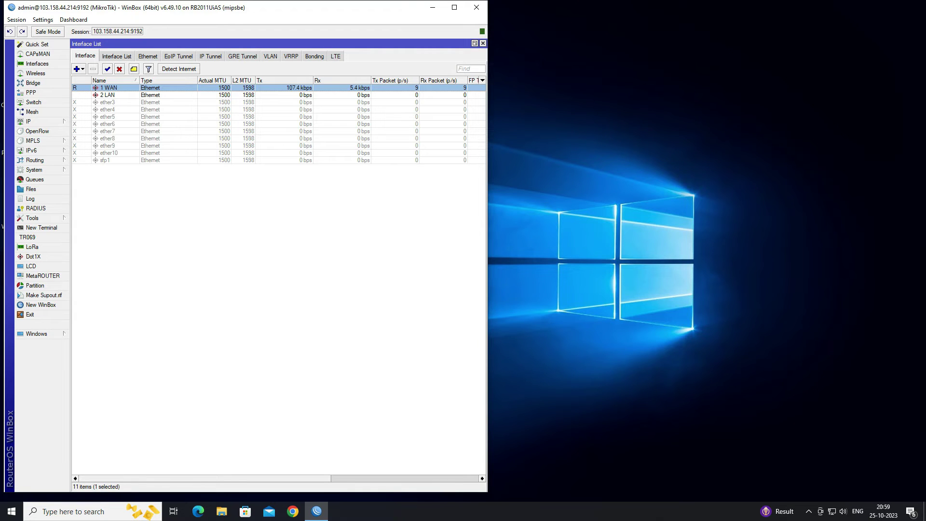
key("super+r")
type("cmd")
Run 'ping 103.158.44.214 -t' in Command Prompt beside WinBox and close the Interface List
key("Return")
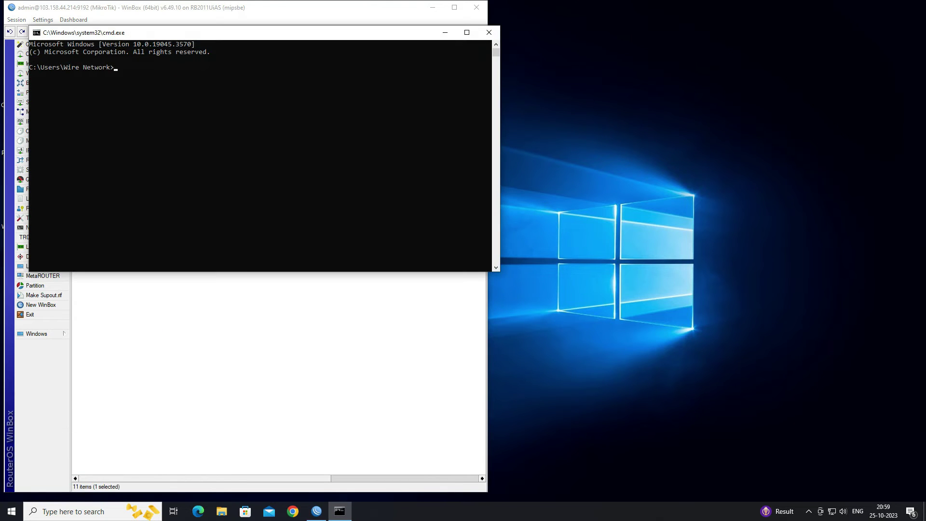
type("ping")
type(" 103.")
type("158.")
type("44")
type(".214 -")
type("t")
key("Return")
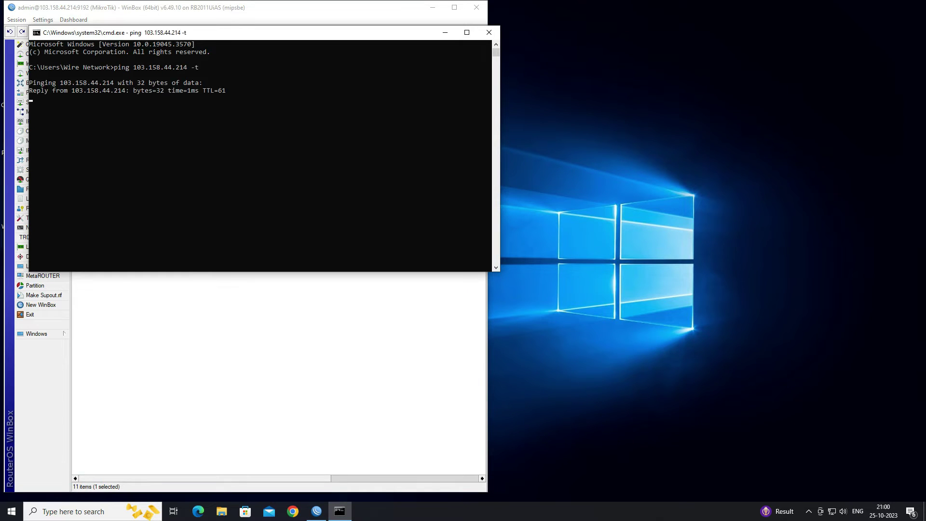
left_click_drag(315, 36, 763, 27)
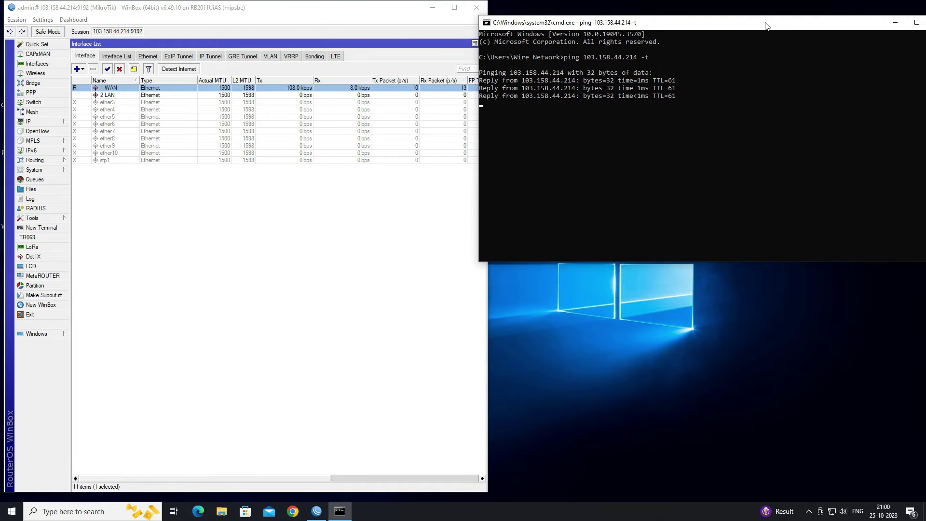
left_click(410, 258)
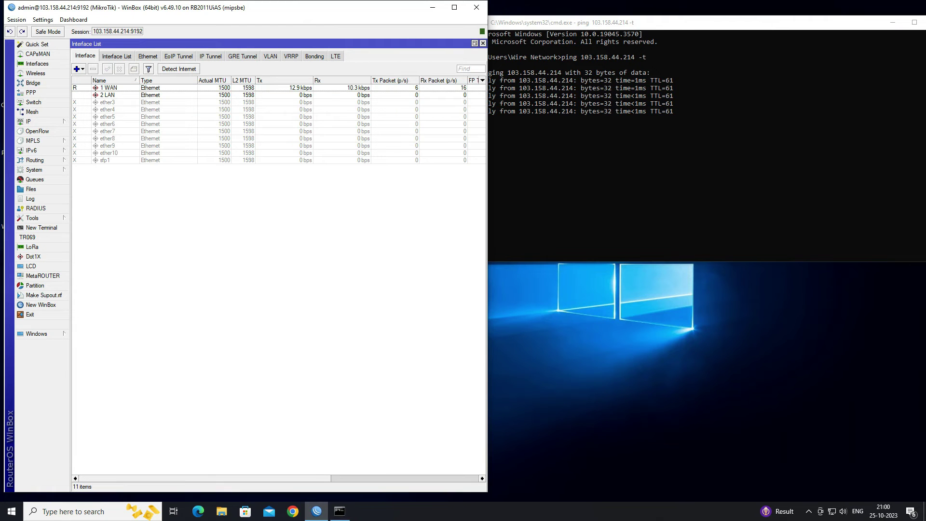
left_click_drag(723, 23, 730, 20)
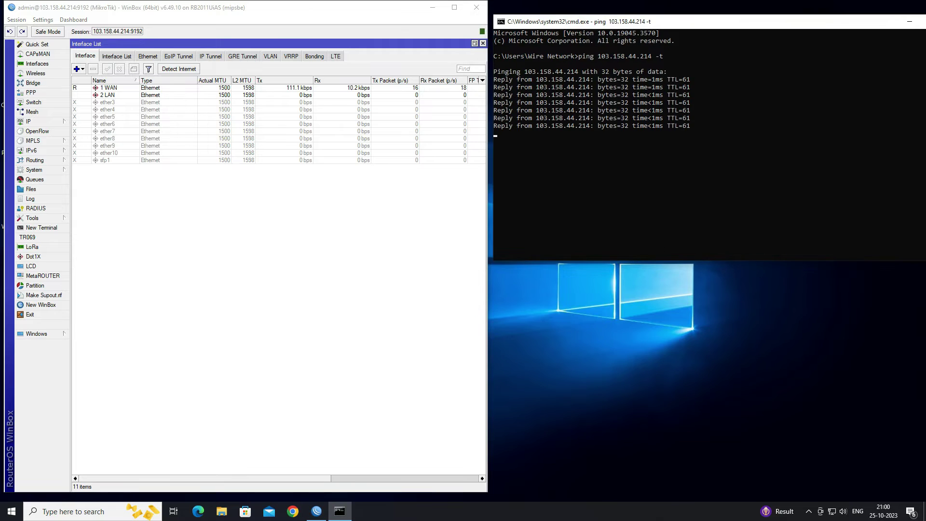
left_click(482, 44)
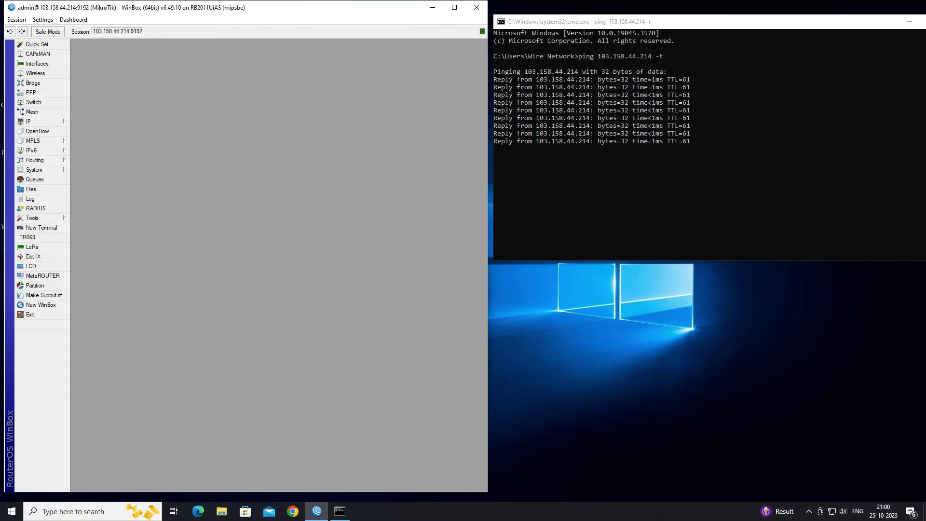
Show IP > Firewall Filter Rules, listing the three existing input accept rules
left_click(43, 121)
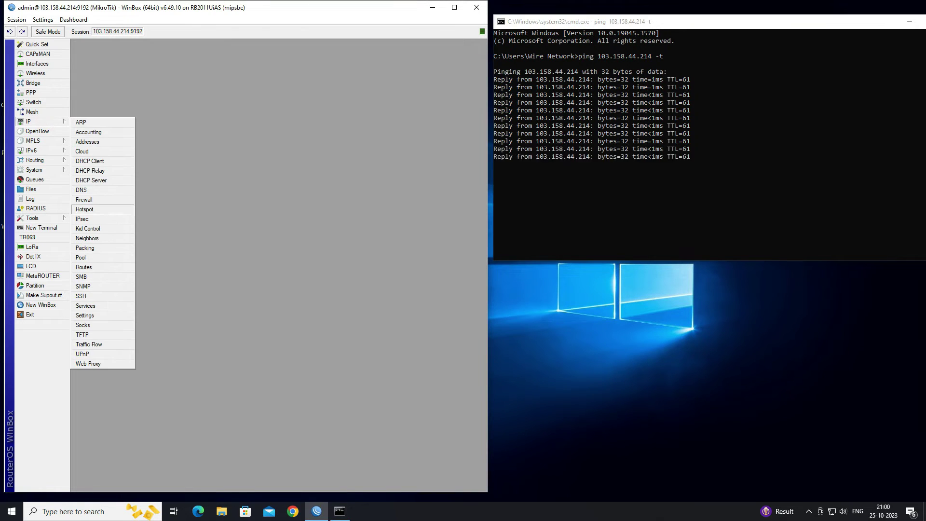
left_click(84, 199)
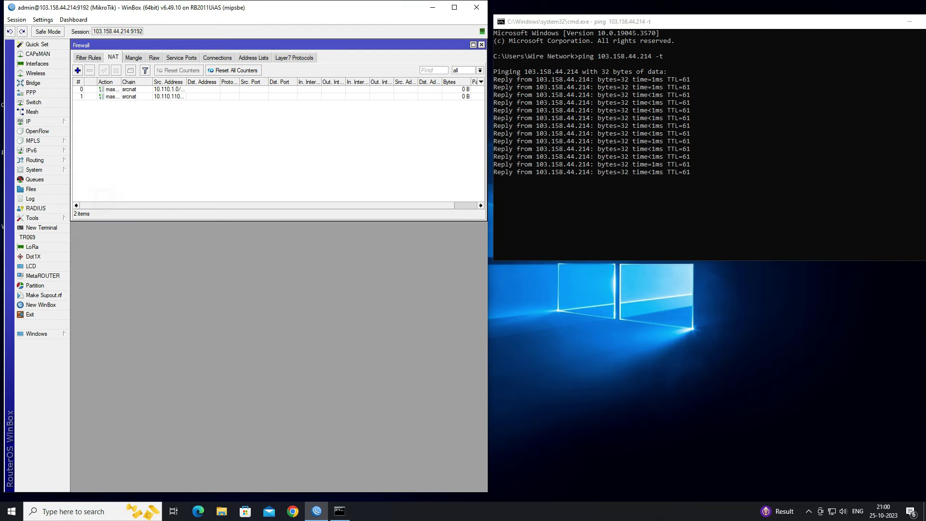
left_click(89, 58)
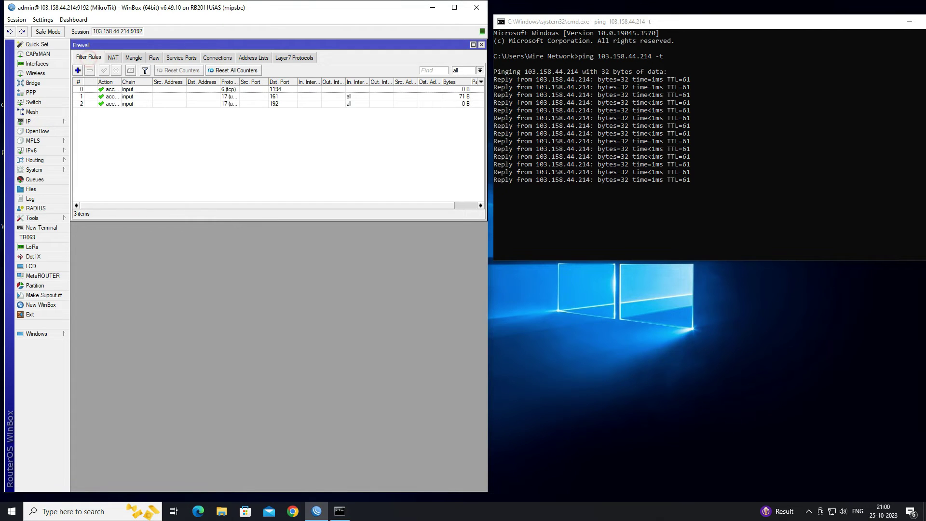
left_click(144, 155)
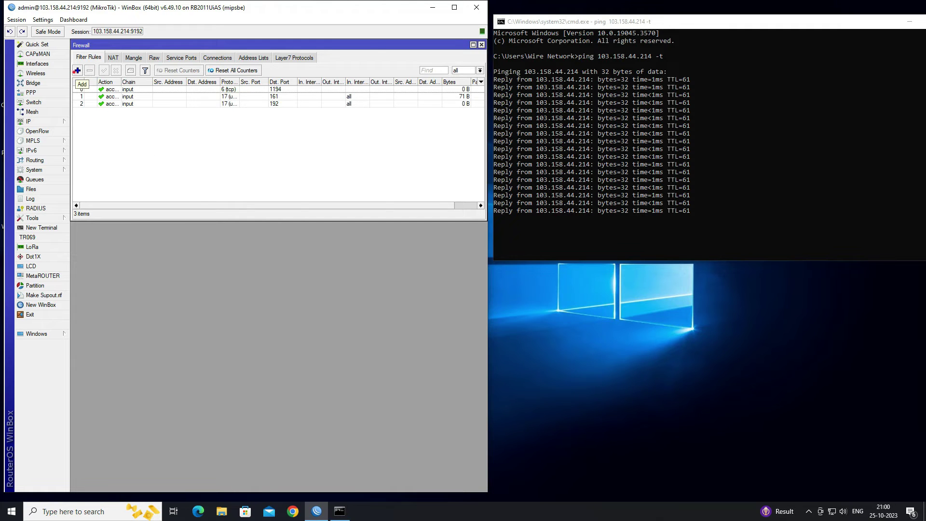
left_click(77, 71)
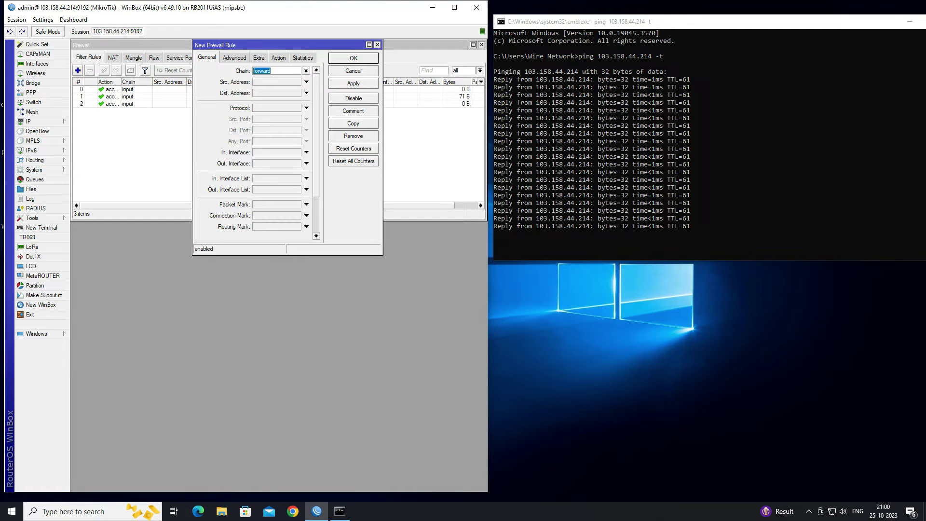
Set the new rule to chain input, protocol icmp, and In. Interface 1 WAN
left_click(305, 70)
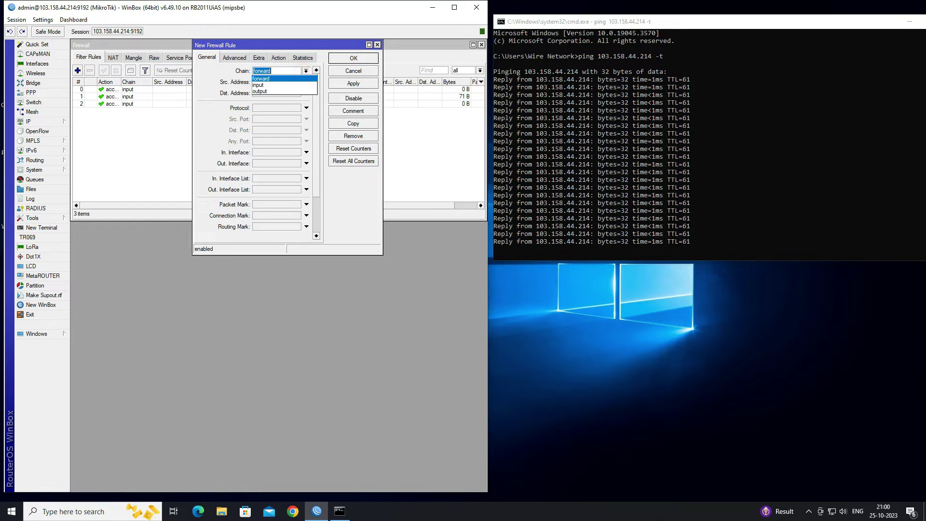
left_click(289, 84)
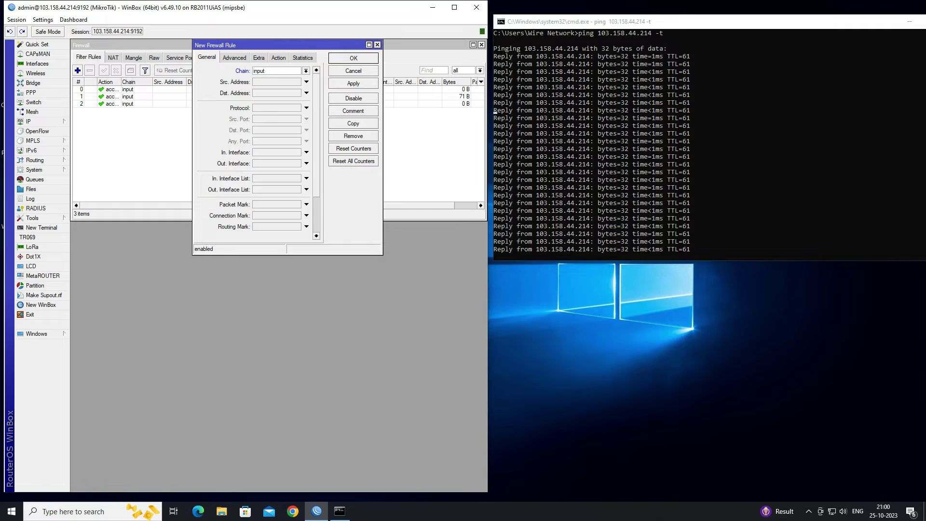
left_click(306, 108)
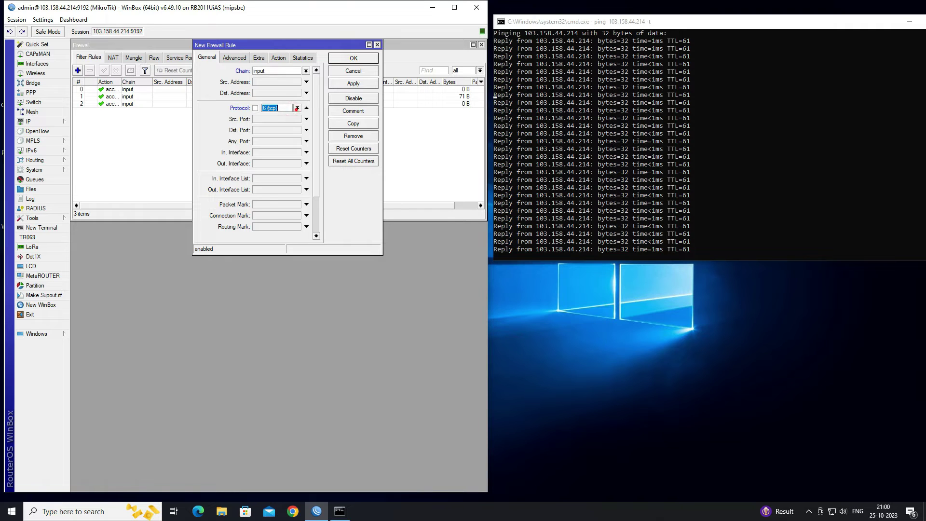
left_click(297, 108)
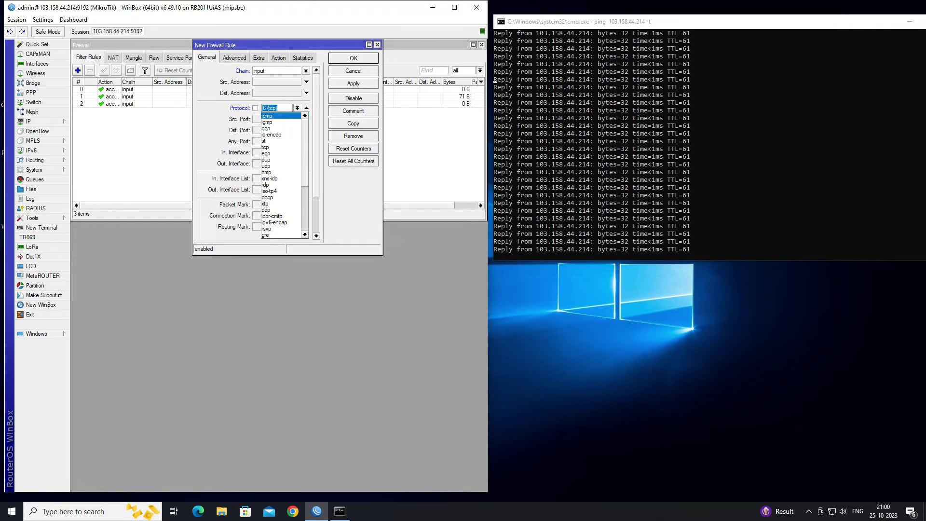
left_click(269, 116)
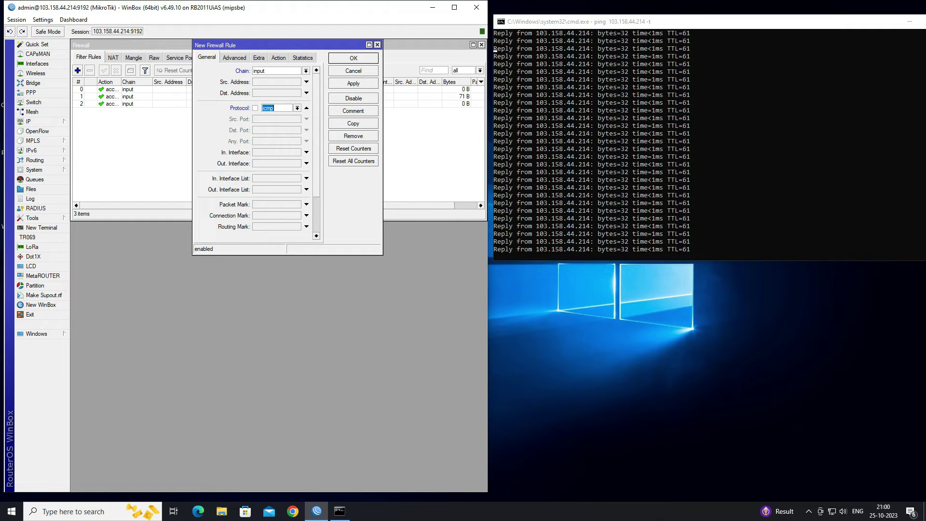
left_click(307, 152)
left_click(296, 153)
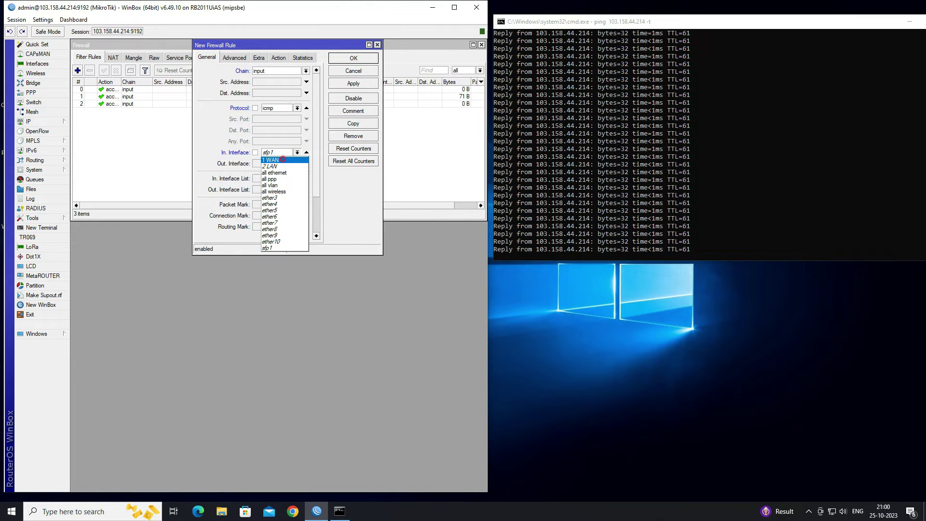
left_click(275, 160)
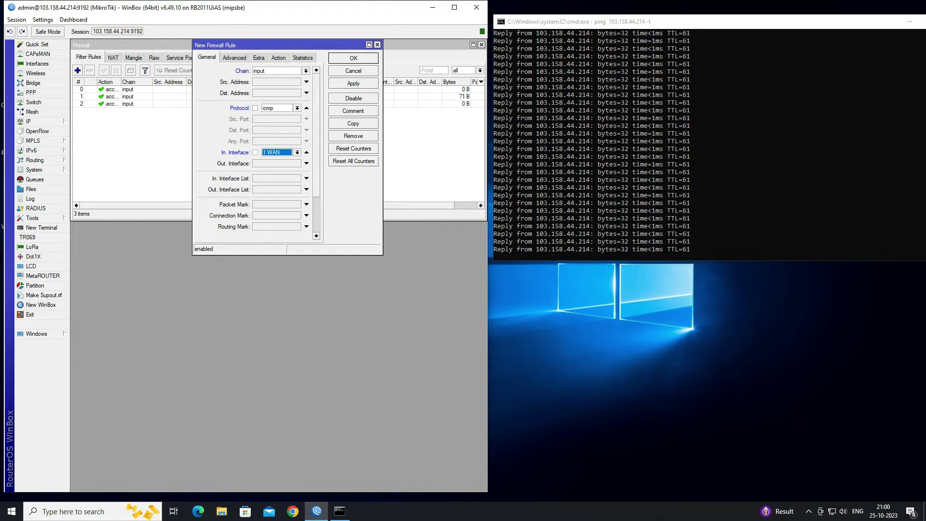
left_click(279, 57)
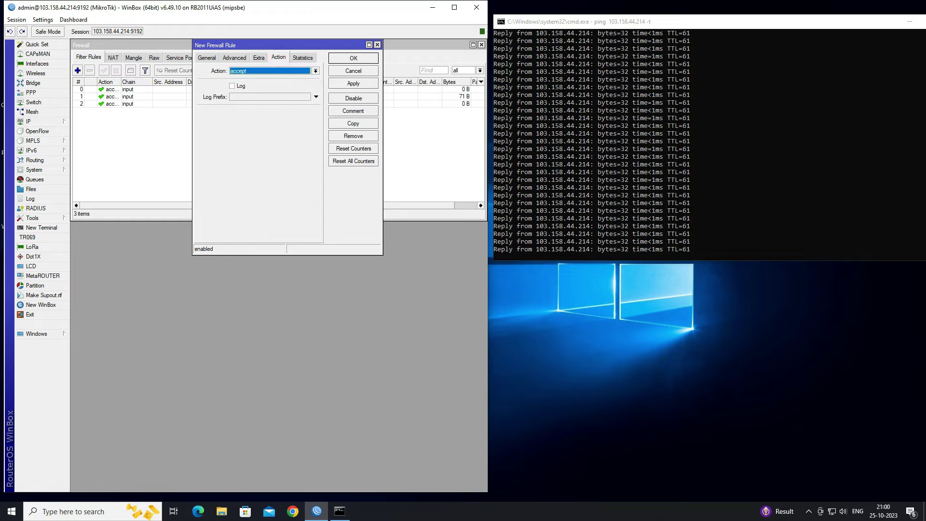
Set the new rule's action to drop and apply it
key("alt+Down")
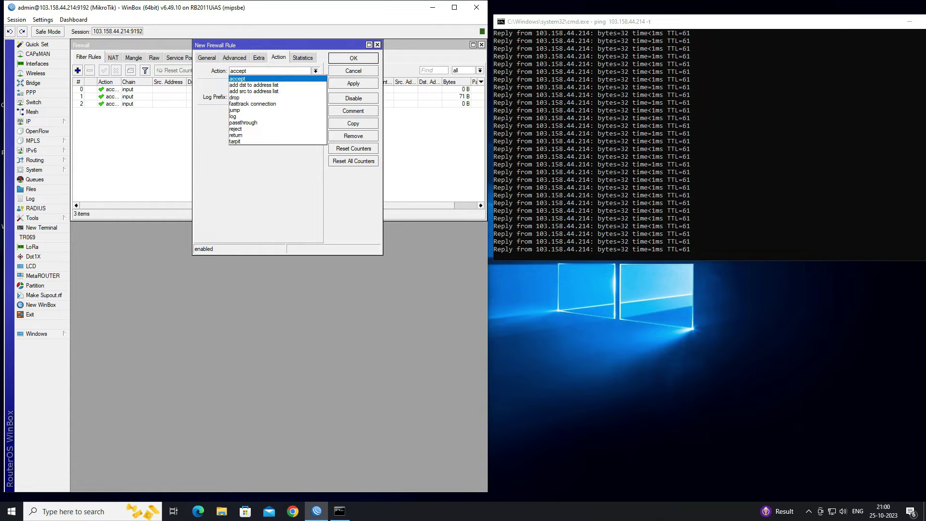
key("Down")
key("Down")
key("Down")
left_click(274, 97)
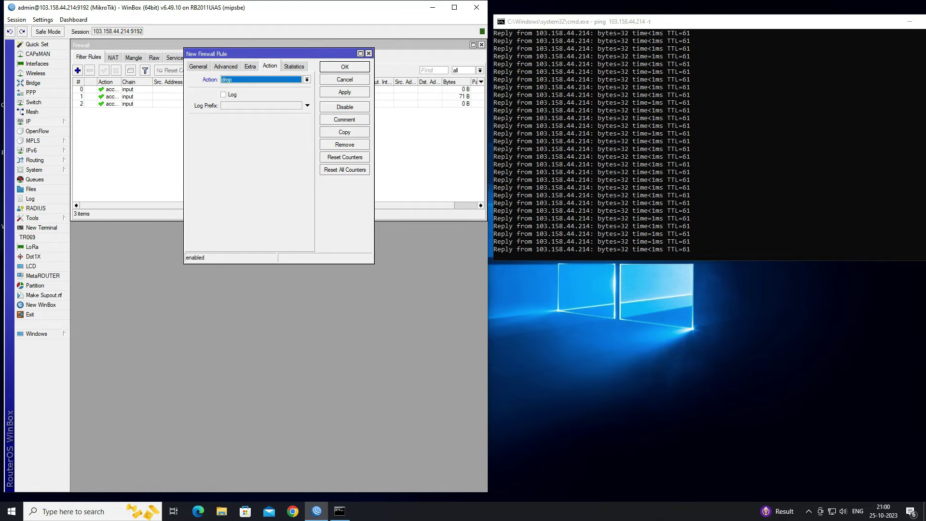
left_click(345, 92)
Watch the ping time out, then select the icmp drop rule to check its rising Bytes
left_click(344, 66)
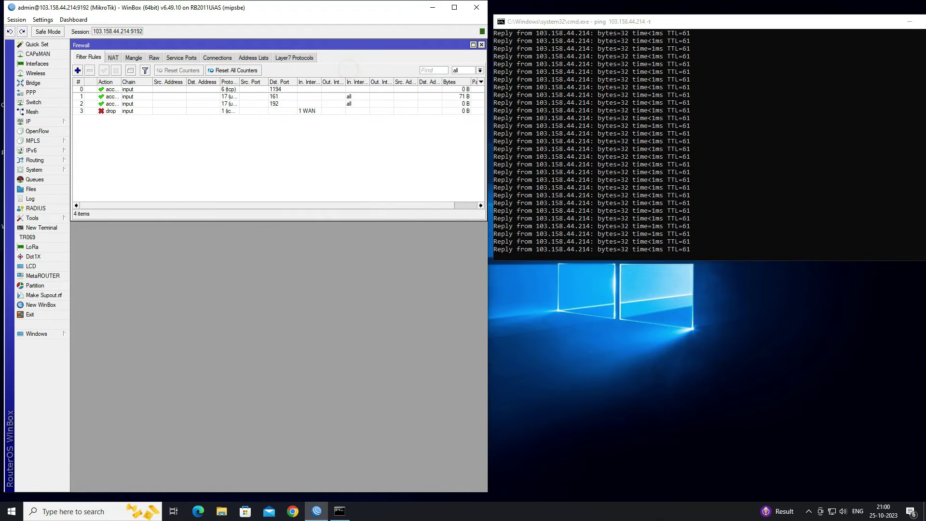
left_click(746, 205)
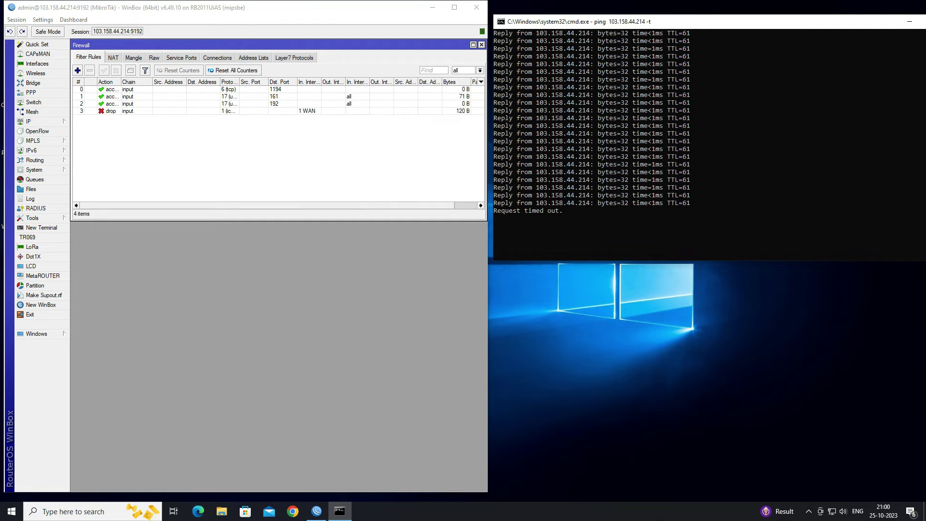
scroll(709, 138, "down", 3)
scroll(709, 138, "down", 2)
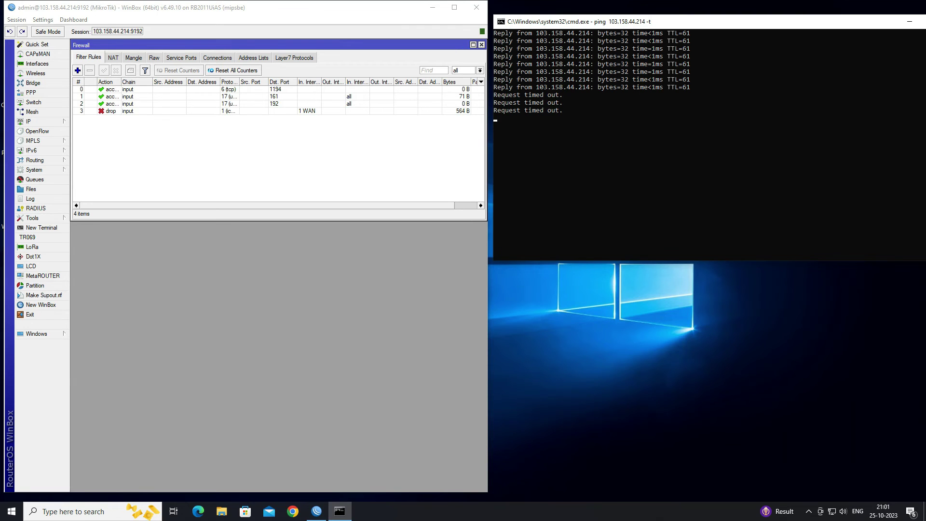
left_click(129, 111)
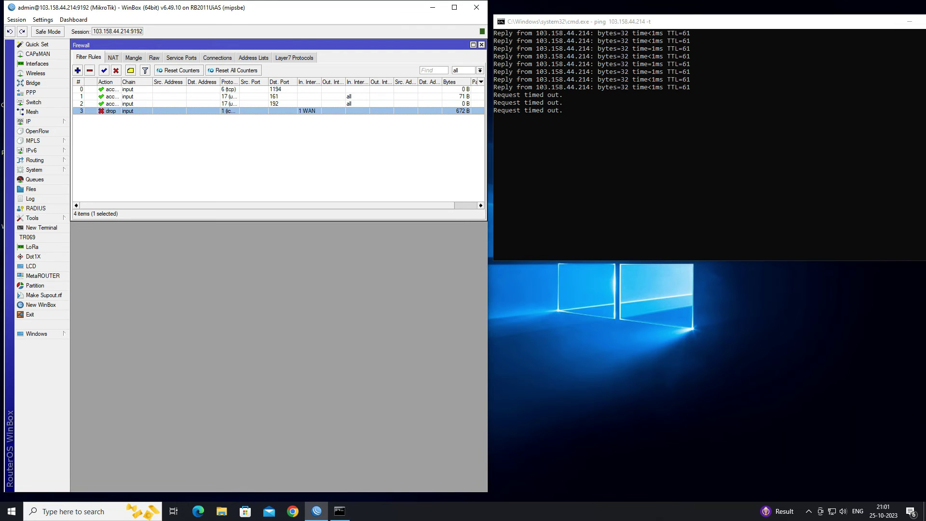